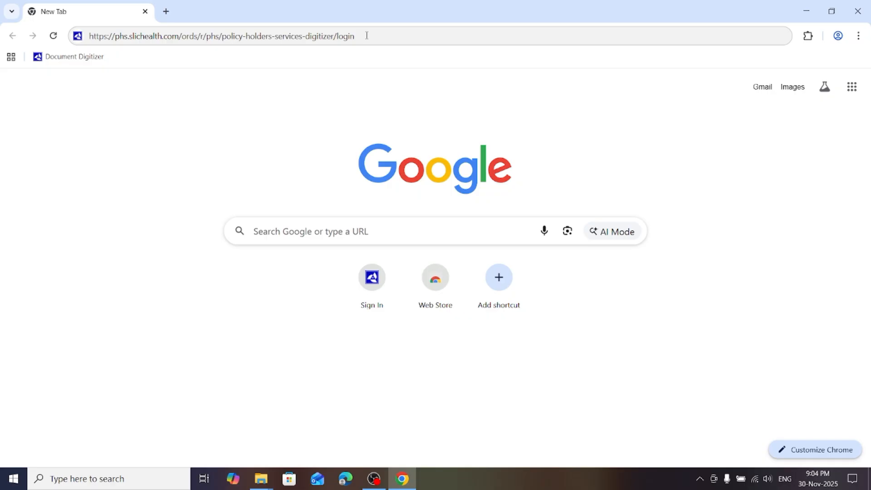
Load the Policy Holders Services Digitizer login page at phs.slichealth.com and sign in with the prefilled credentials
{"action": "left_click_drag", "start_coordinate": [367, 36], "coordinate": [67, 44]}
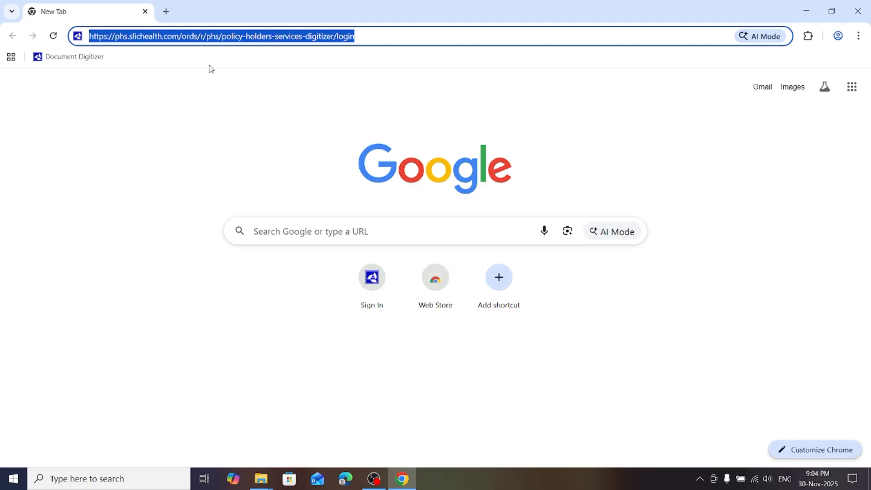
{"action": "left_click", "coordinate": [359, 36]}
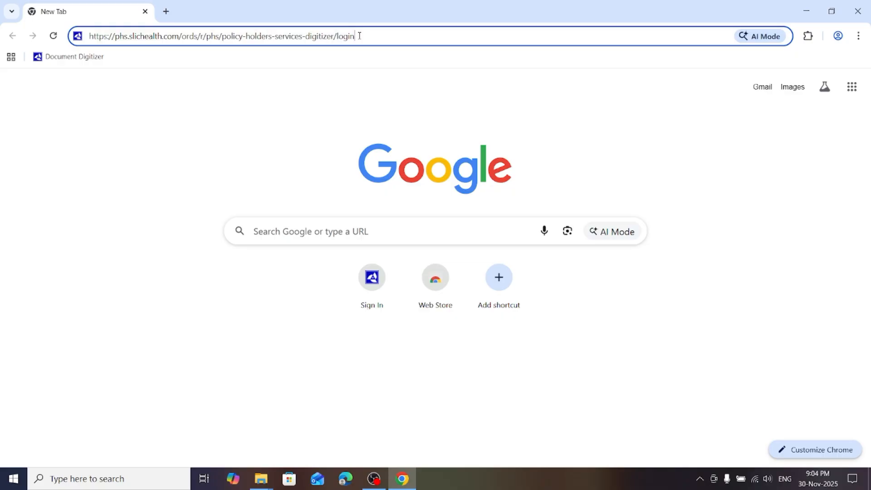
{"action": "key", "text": "Return"}
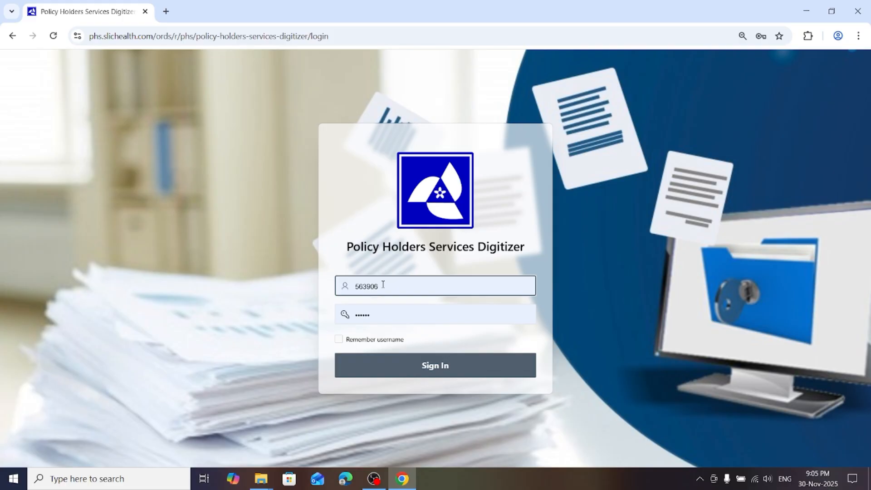
{"action": "left_click", "coordinate": [421, 369]}
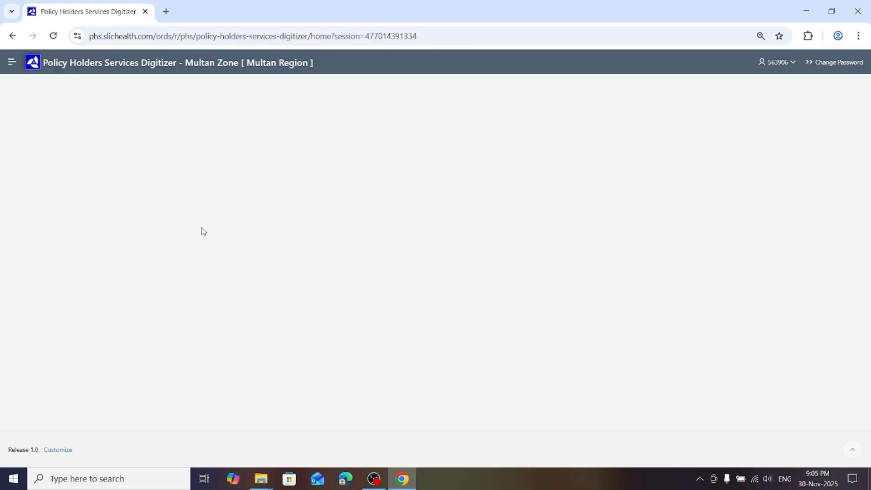
Open Enhancement of Policy File, check the Assigned Files list, and return to Completed Files
{"action": "left_click", "coordinate": [13, 66]}
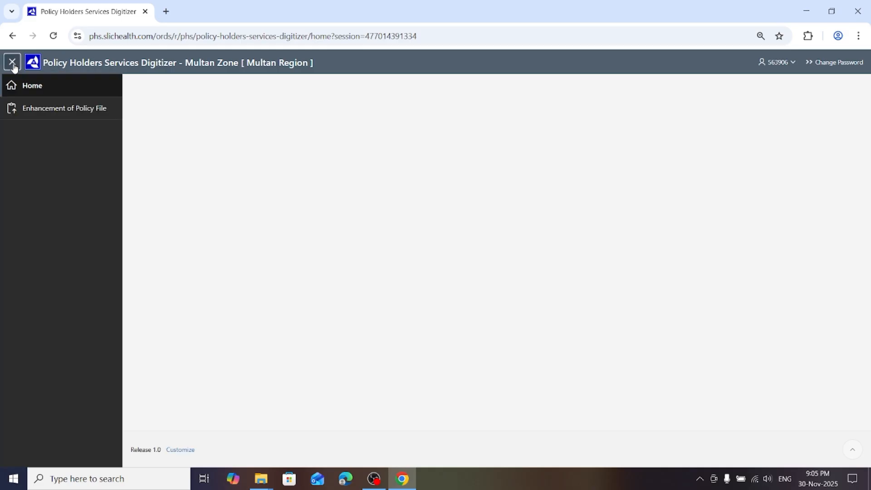
{"action": "left_click", "coordinate": [36, 112]}
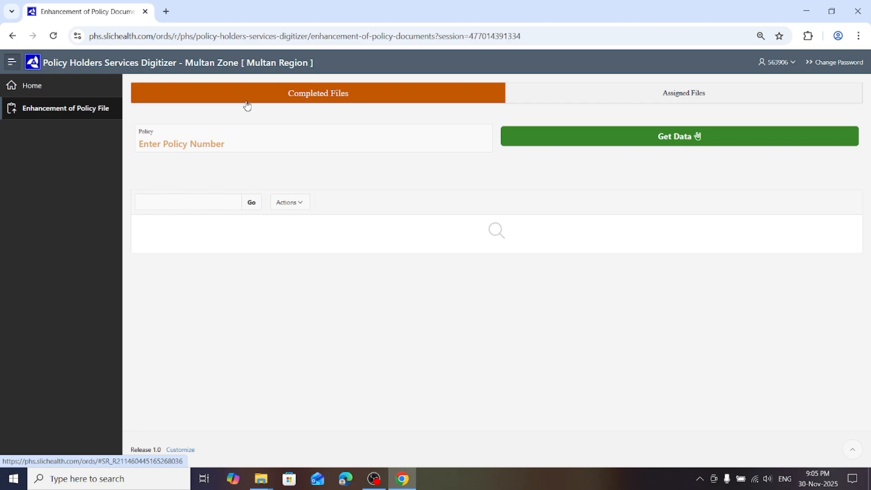
{"action": "left_click", "coordinate": [641, 92]}
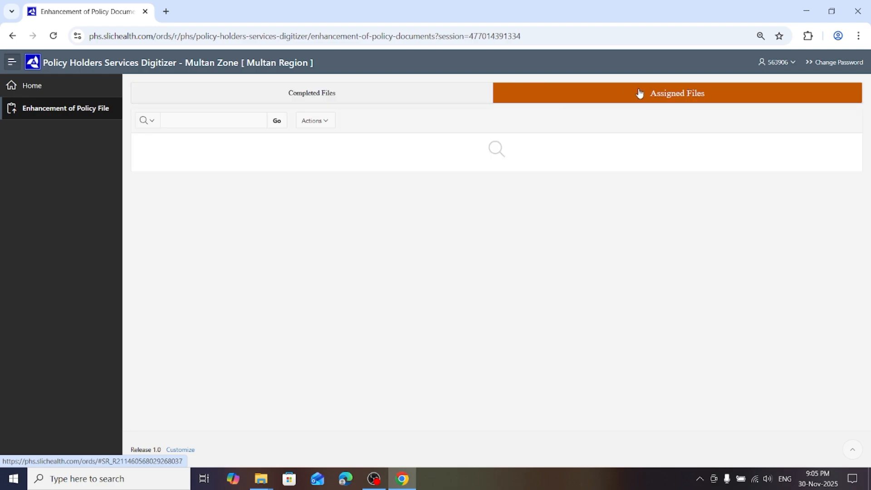
{"action": "left_click", "coordinate": [404, 101]}
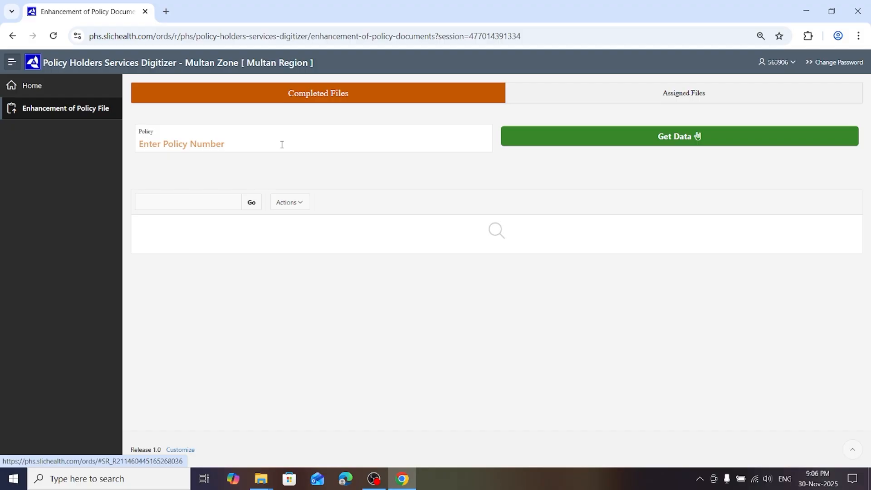
Enter the policy number in the Completed Files search and retrieve its data
{"action": "right_click", "coordinate": [282, 145]}
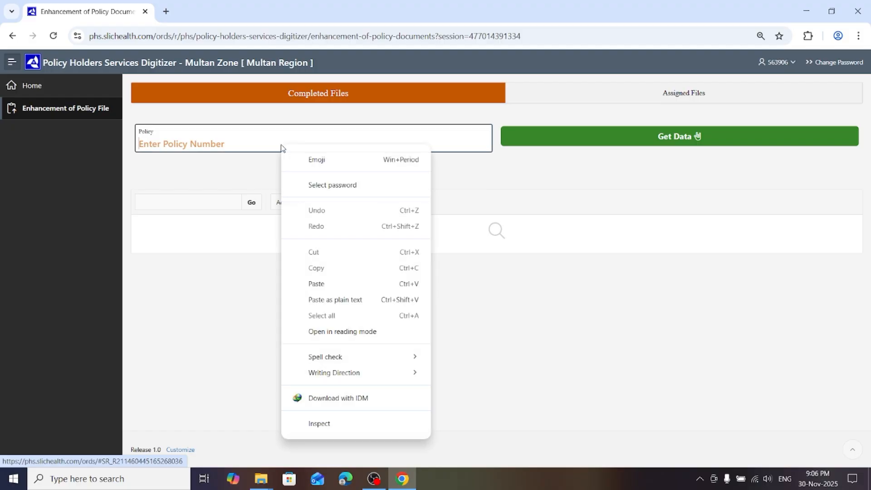
{"action": "left_click", "coordinate": [224, 146]}
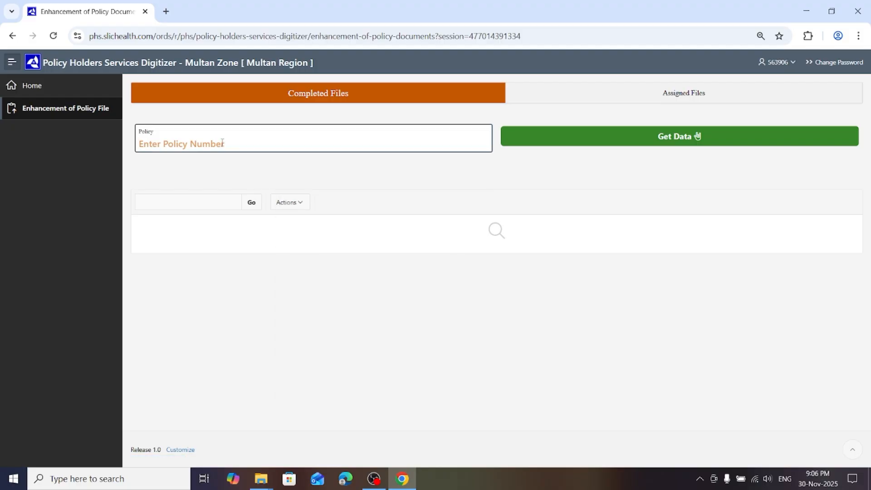
{"action": "left_click", "coordinate": [579, 138]}
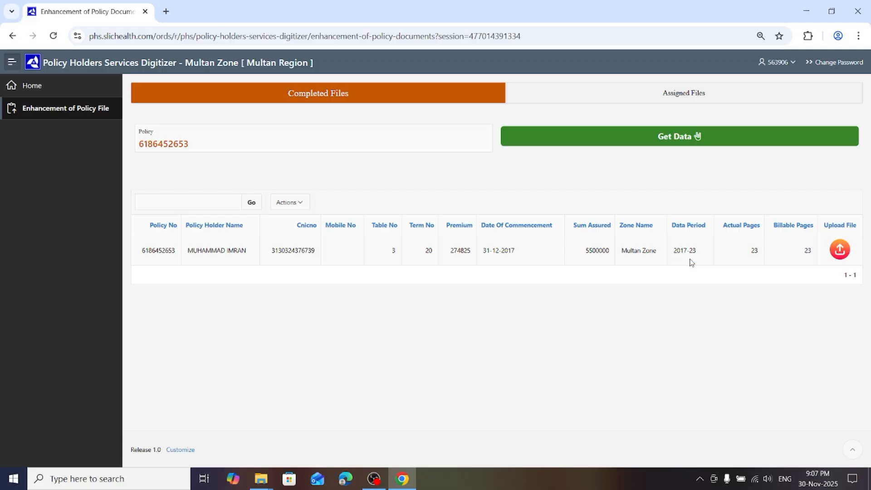
View the policy's scanned PDF, look through its pages, and return to the Completed Files list
{"action": "left_click", "coordinate": [841, 251]}
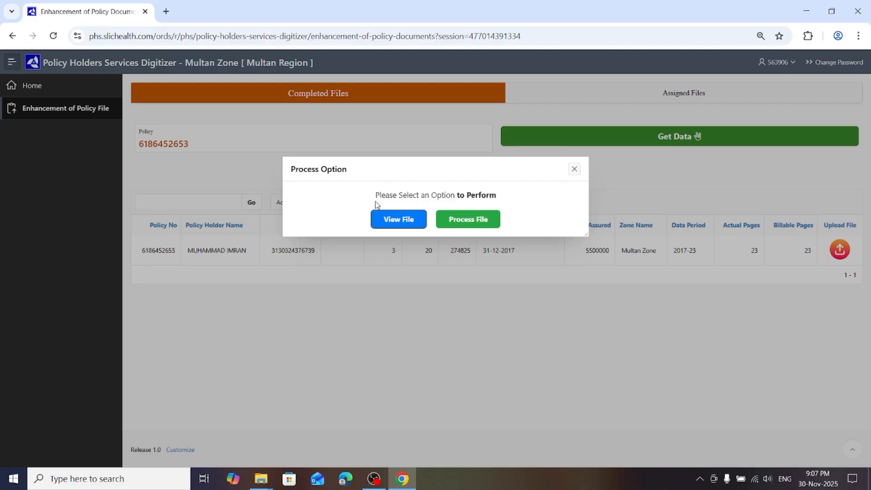
{"action": "left_click", "coordinate": [396, 222]}
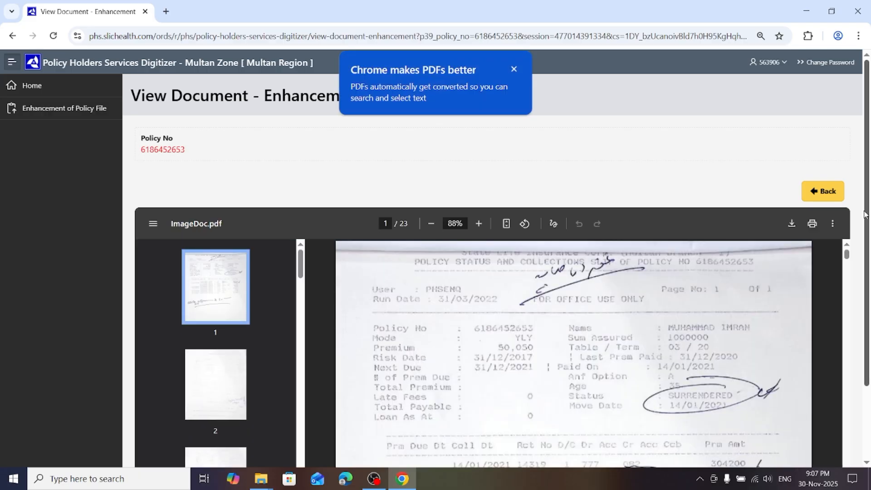
{"action": "left_click", "coordinate": [515, 69]}
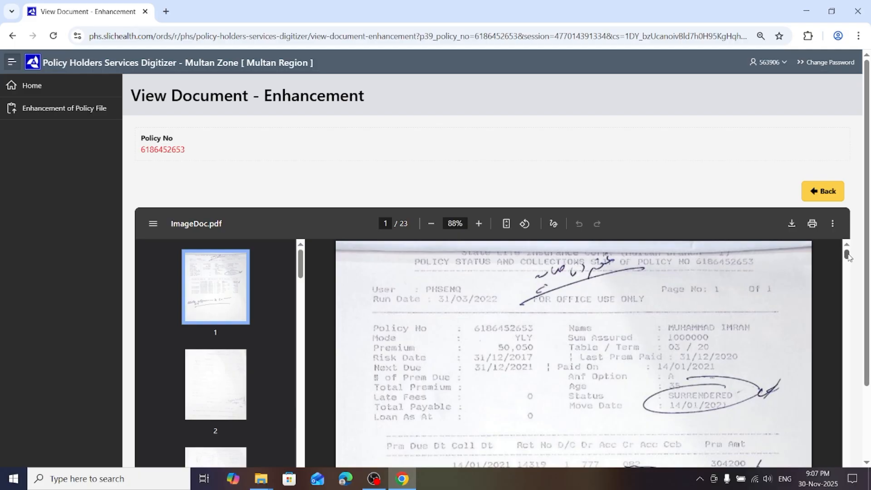
{"action": "double_click", "coordinate": [402, 224]}
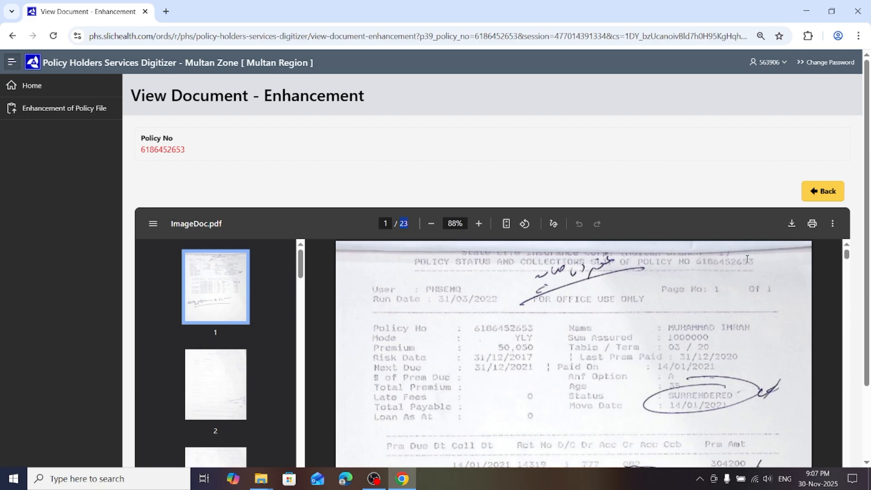
{"action": "left_click_drag", "start_coordinate": [847, 253], "coordinate": [839, 237]}
{"action": "left_click", "coordinate": [829, 198]}
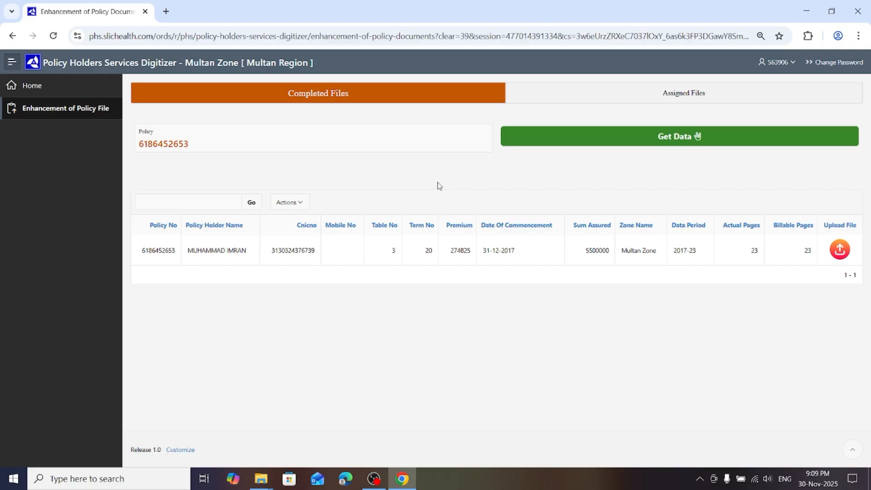
Open the retrieved policy for document enhancement with the Process File option
{"action": "left_click", "coordinate": [842, 253]}
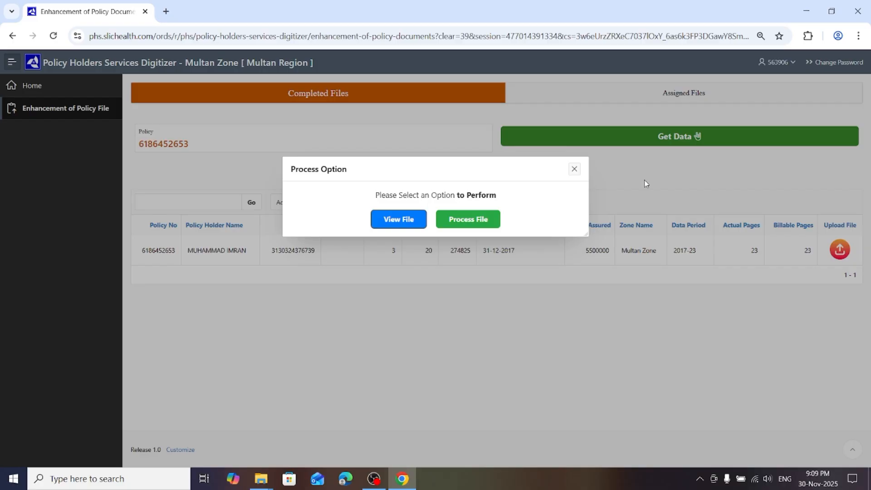
{"action": "left_click", "coordinate": [475, 224]}
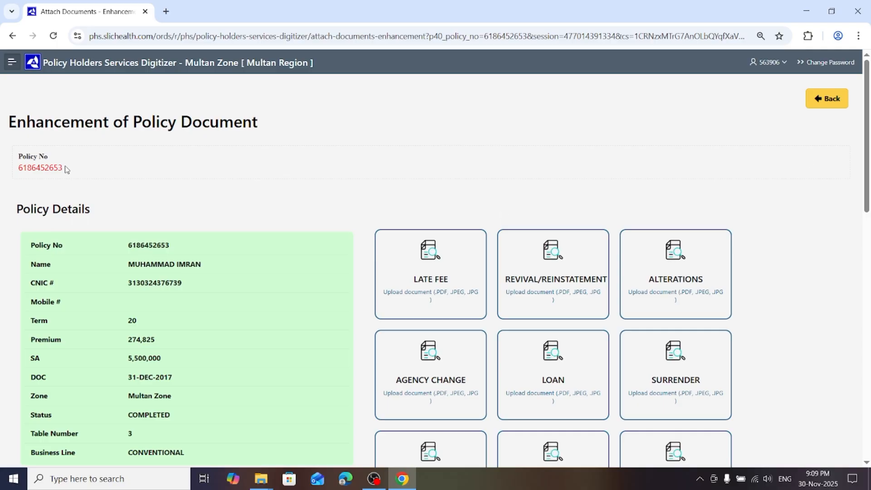
Examine the policy details, including the policy number, status and business line
{"action": "left_click_drag", "start_coordinate": [66, 169], "coordinate": [12, 171]}
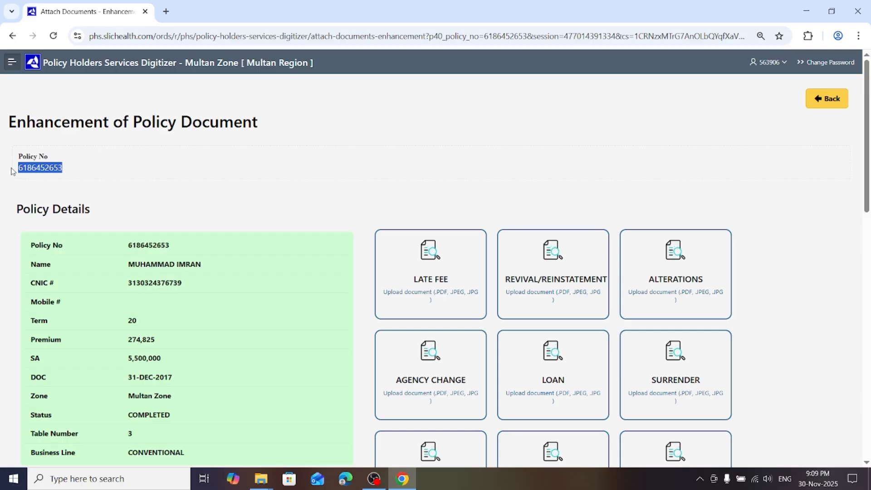
{"action": "left_click", "coordinate": [114, 173]}
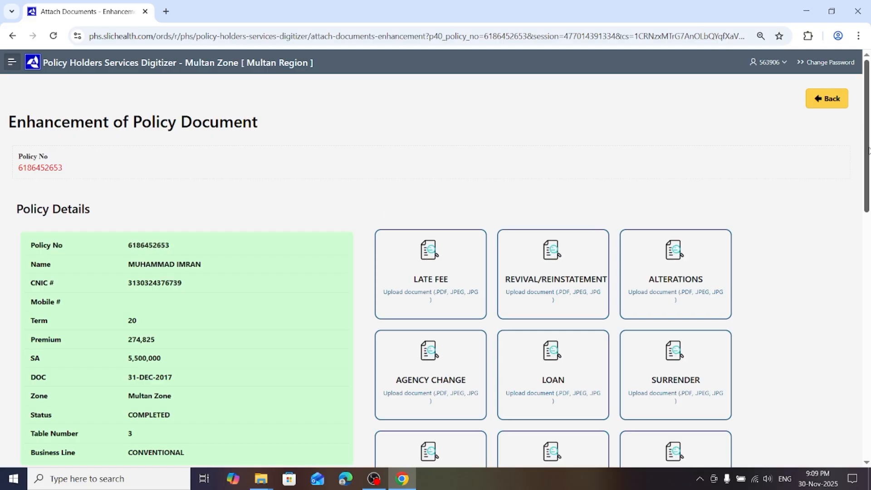
{"action": "left_click_drag", "start_coordinate": [867, 153], "coordinate": [867, 204]}
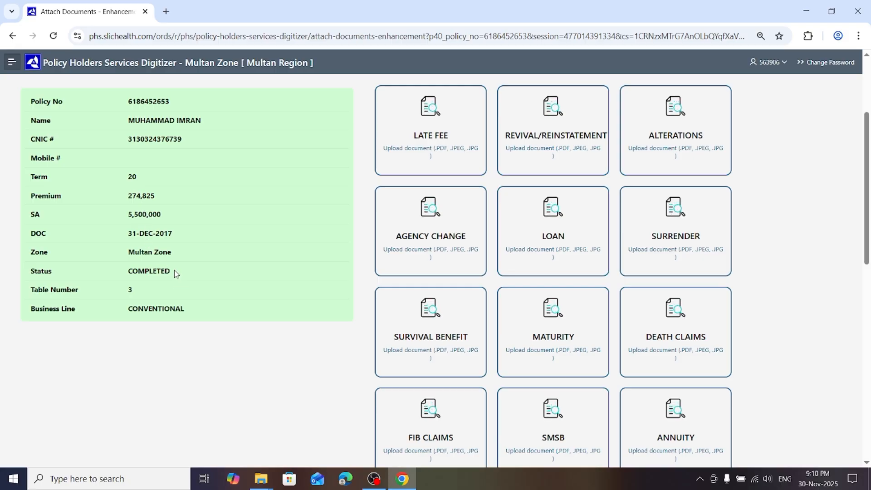
{"action": "left_click_drag", "start_coordinate": [170, 270], "coordinate": [120, 270]}
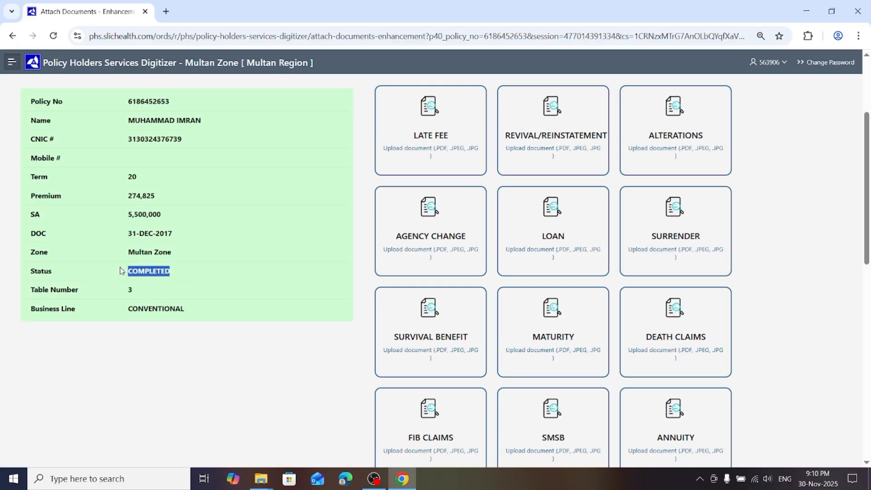
{"action": "left_click", "coordinate": [208, 279]}
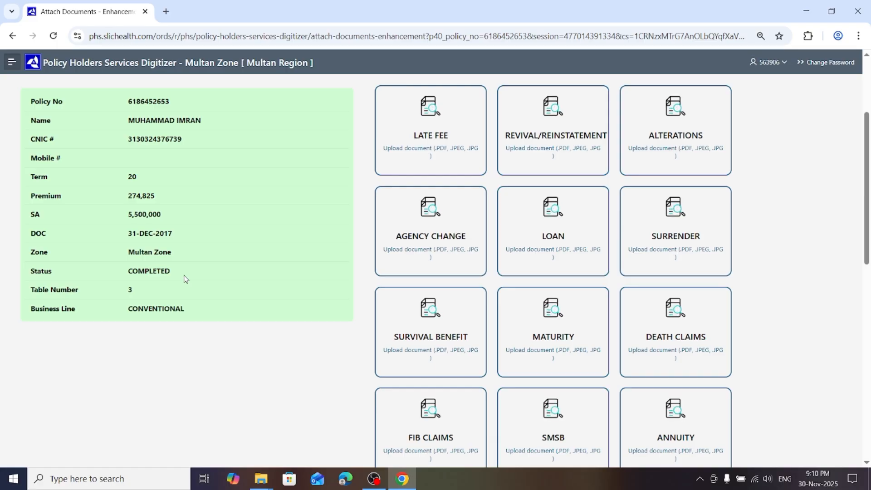
{"action": "left_click_drag", "start_coordinate": [179, 277], "coordinate": [123, 273]}
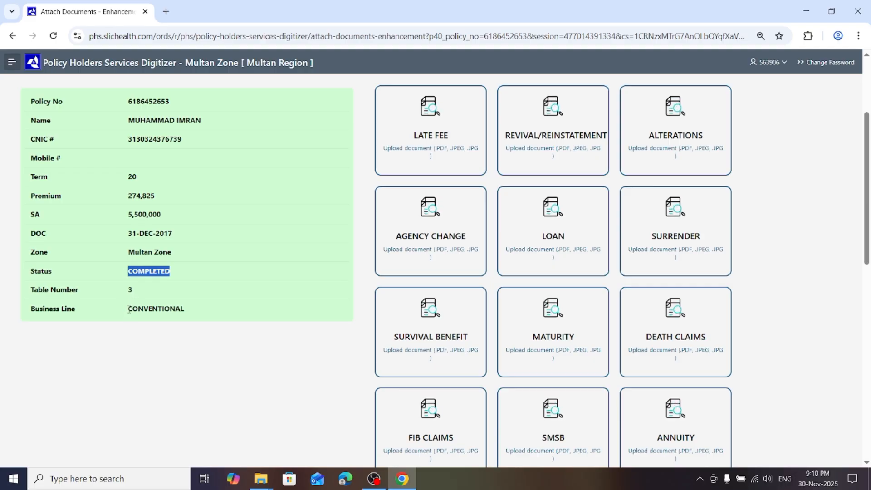
{"action": "left_click_drag", "start_coordinate": [129, 312], "coordinate": [186, 312]}
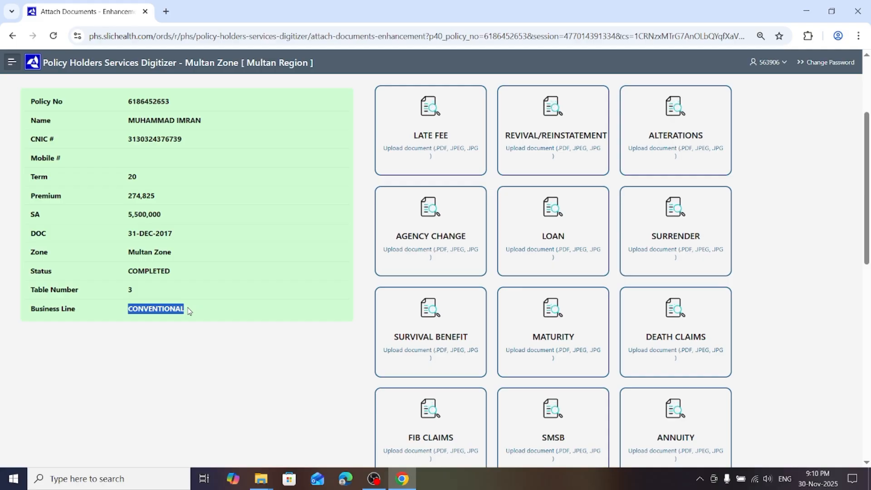
{"action": "left_click_drag", "start_coordinate": [183, 310], "coordinate": [169, 310]}
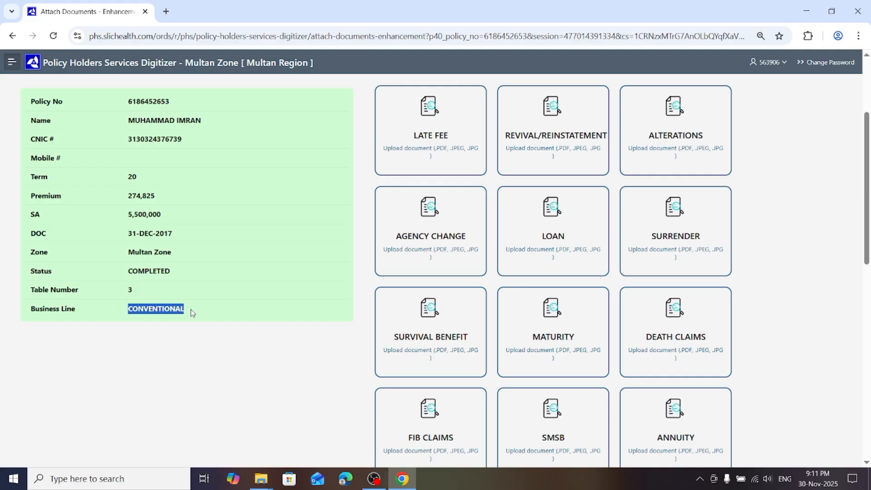
{"action": "left_click", "coordinate": [192, 313]}
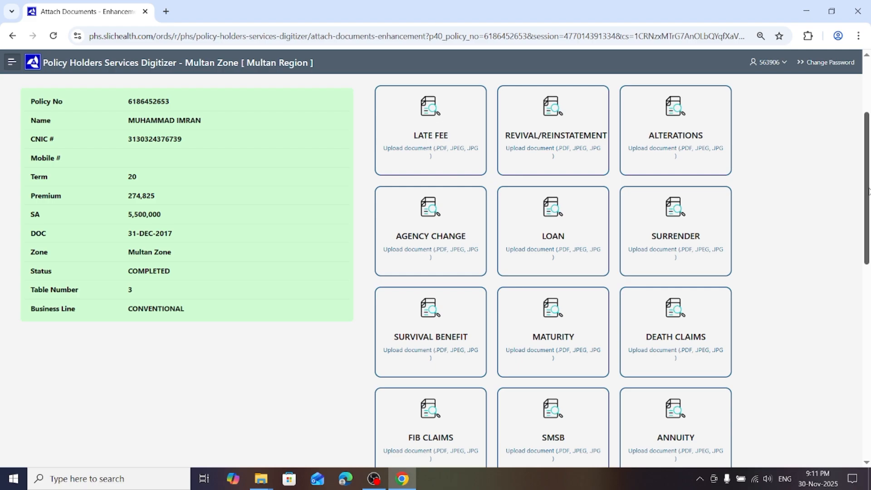
{"action": "left_click_drag", "start_coordinate": [869, 191], "coordinate": [850, 138]}
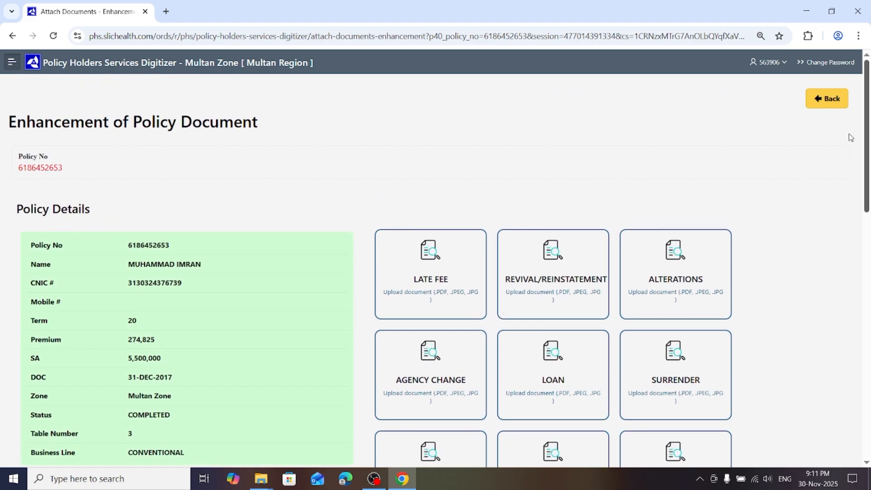
{"action": "scroll", "coordinate": [852, 136], "scroll_direction": "down", "scroll_amount": 1}
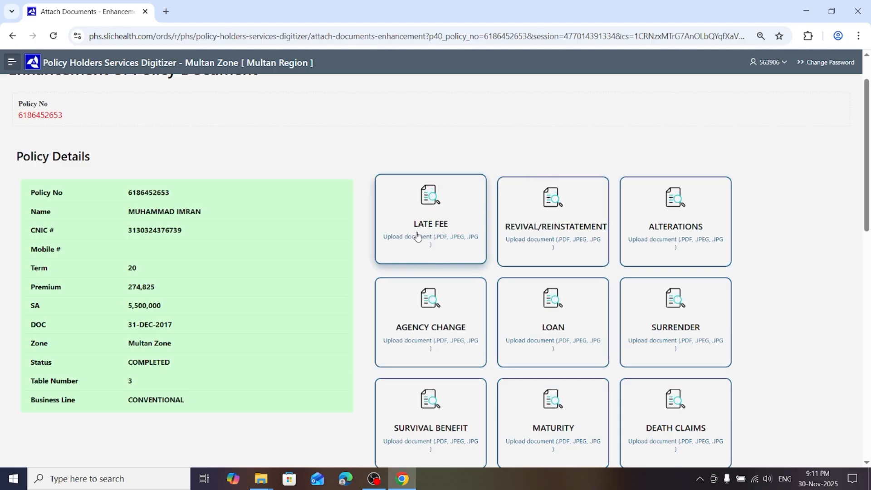
{"action": "left_click", "coordinate": [558, 325]}
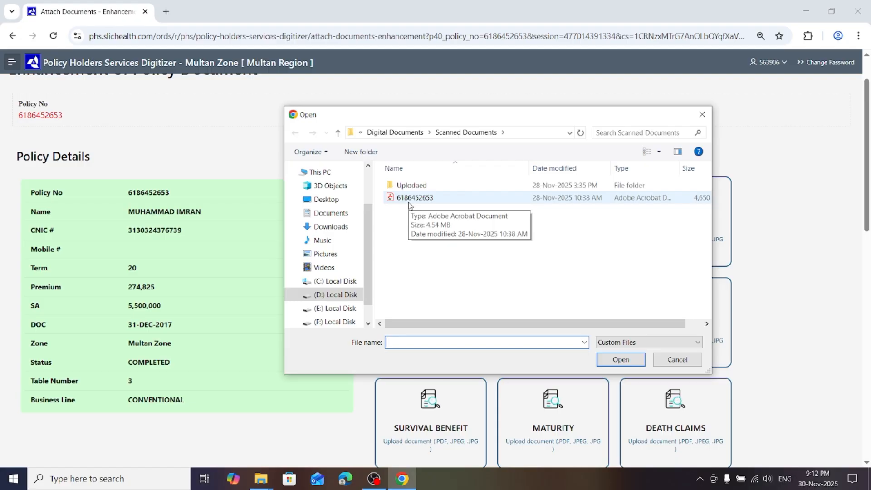
{"action": "left_click", "coordinate": [676, 361]}
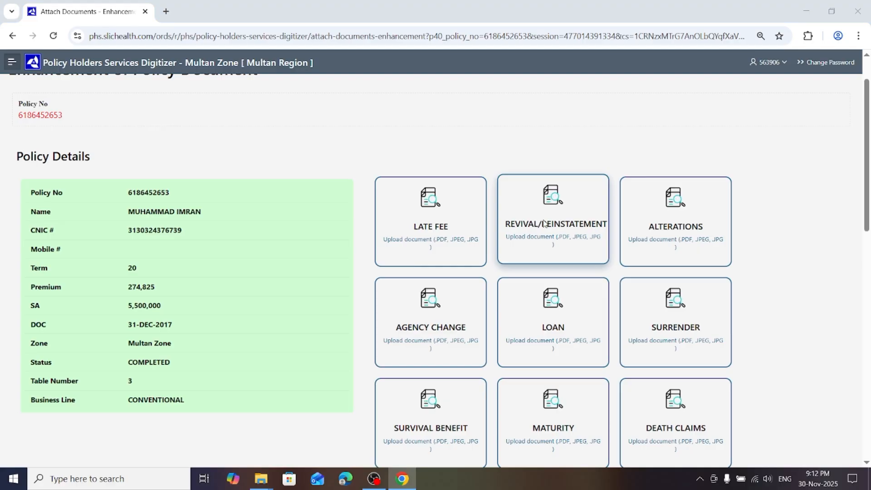
Attach the PDF named after the policy number from Scanned Documents to the Revival/Reinstatement category
{"action": "left_click", "coordinate": [545, 224]}
{"action": "left_click", "coordinate": [399, 202]}
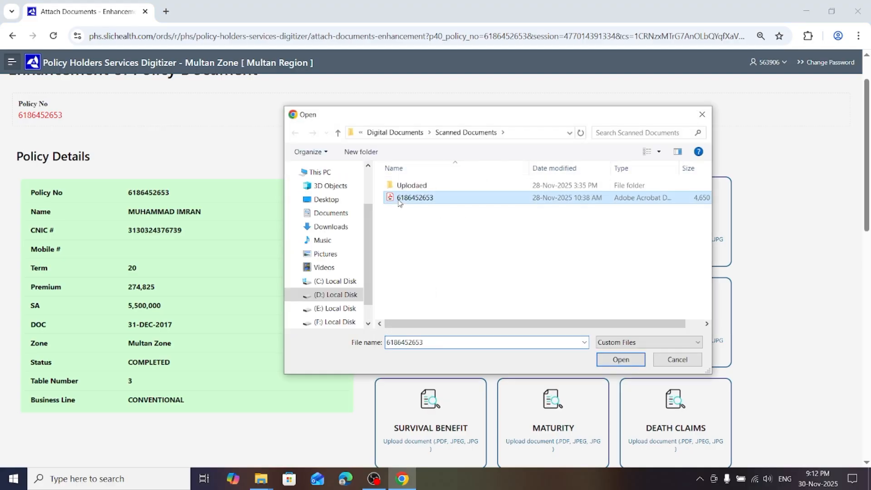
{"action": "left_click", "coordinate": [613, 362]}
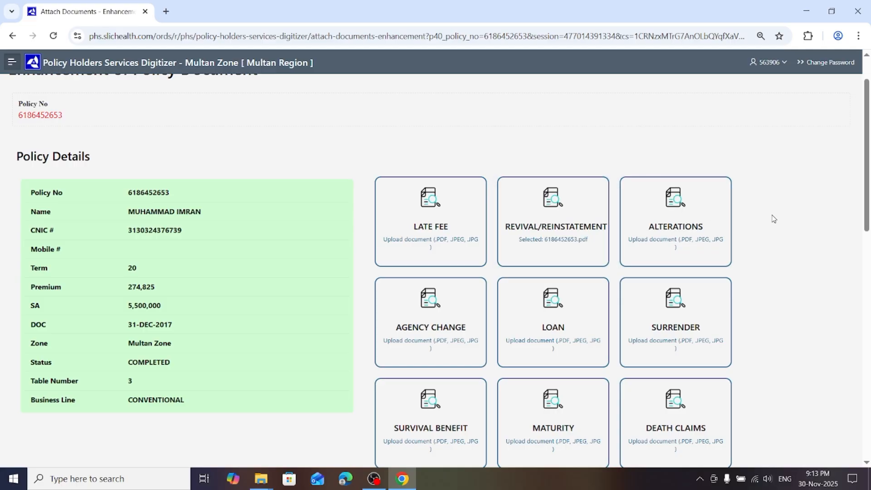
Return to the Completed Files list and bring up the policy's process options again
{"action": "scroll", "coordinate": [867, 229], "scroll_direction": "up", "scroll_amount": 2}
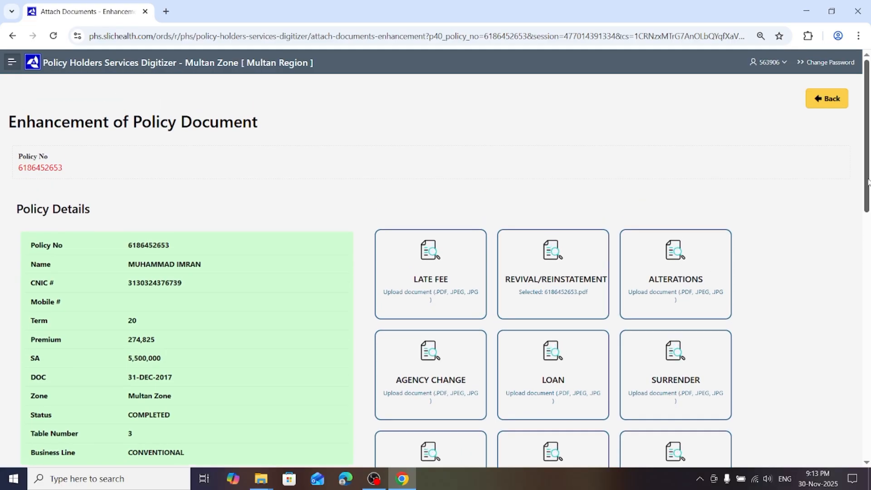
{"action": "left_click", "coordinate": [832, 99]}
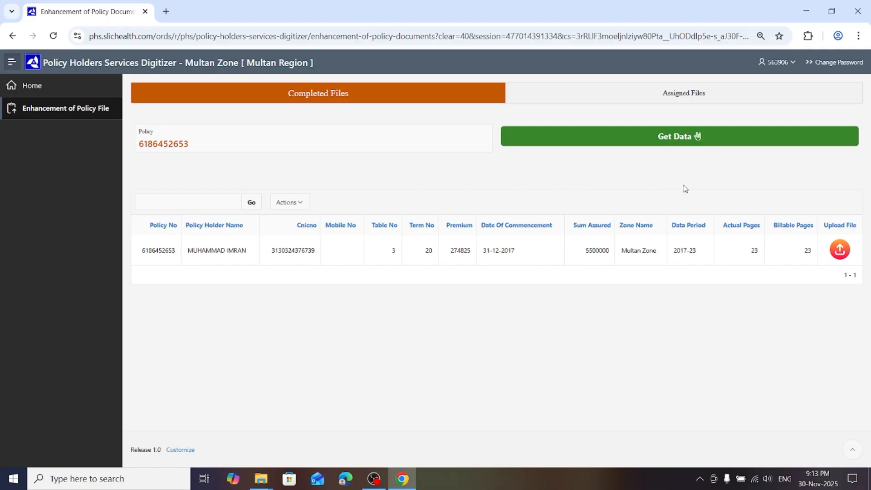
{"action": "left_click", "coordinate": [840, 251]}
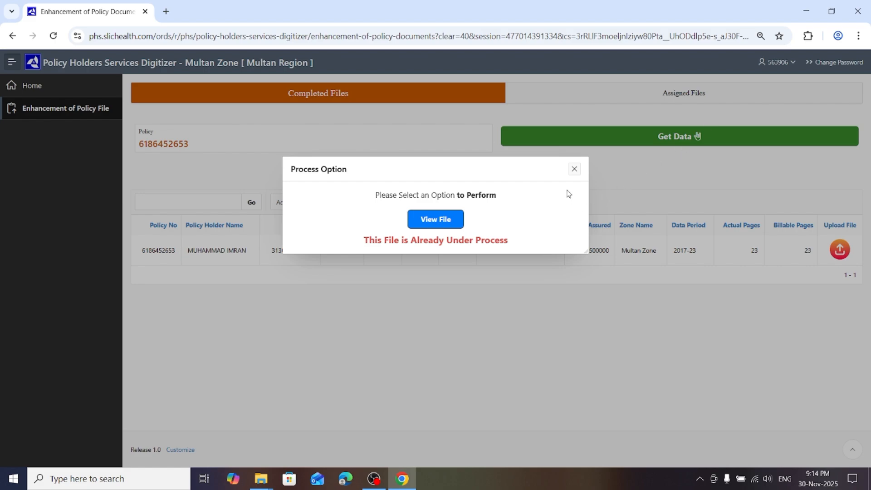
Dismiss the policy's process options and unassign its case from the Assigned Files list
{"action": "left_click", "coordinate": [574, 170]}
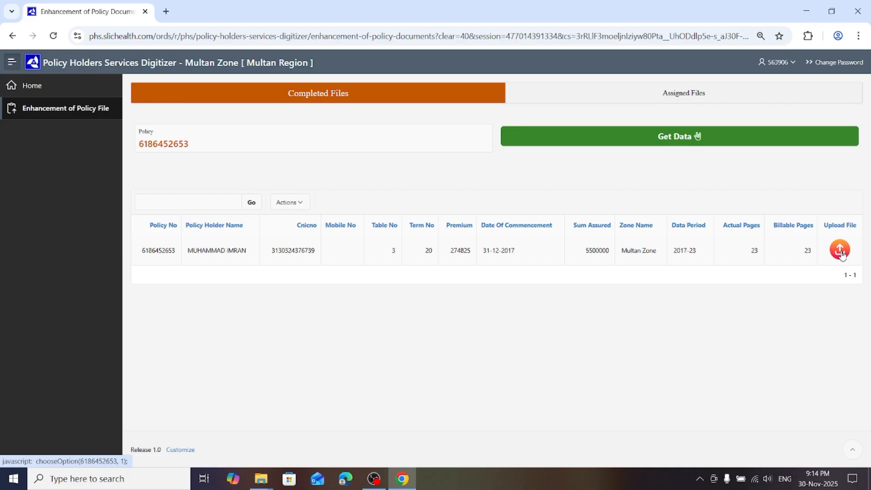
{"action": "left_click", "coordinate": [841, 252]}
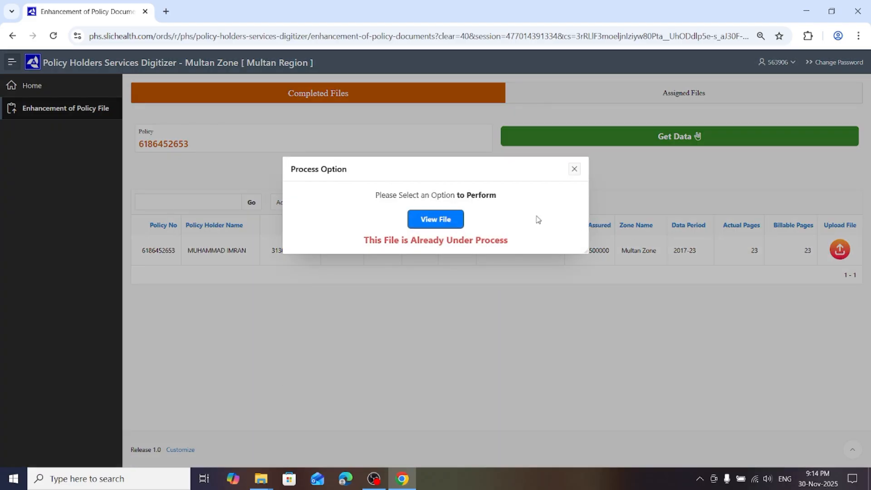
{"action": "left_click", "coordinate": [575, 169]}
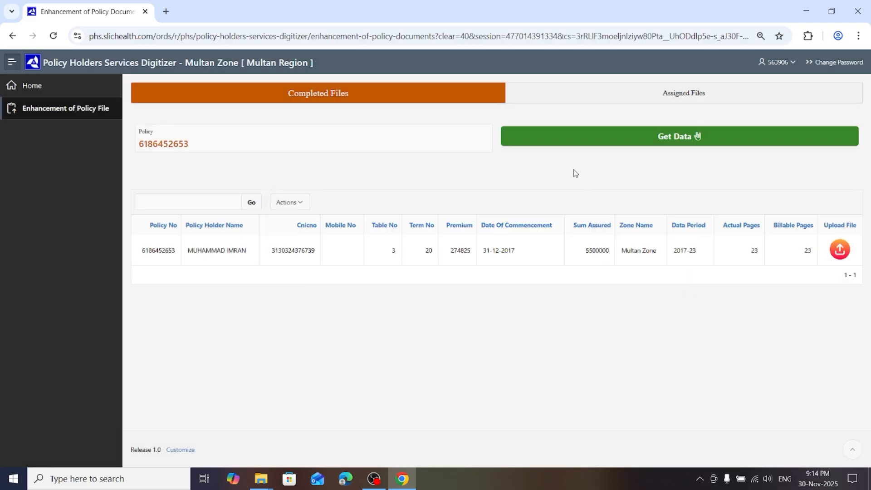
{"action": "left_click", "coordinate": [622, 97]}
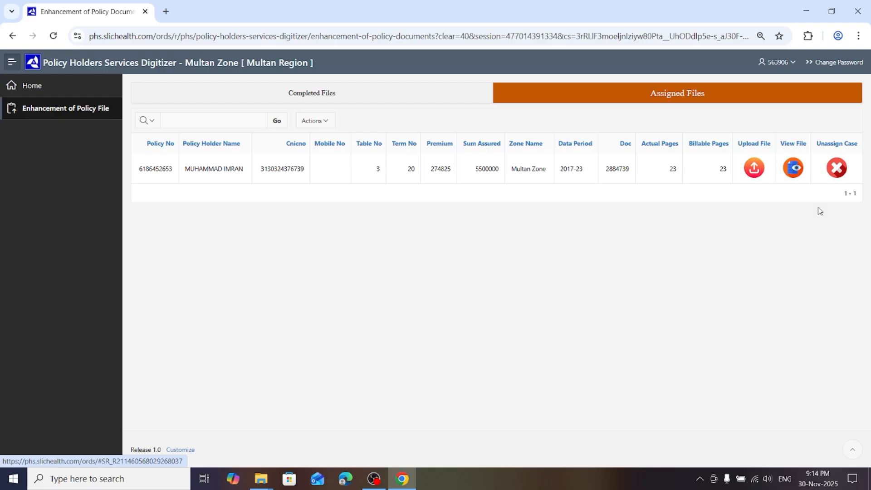
{"action": "left_click", "coordinate": [838, 168]}
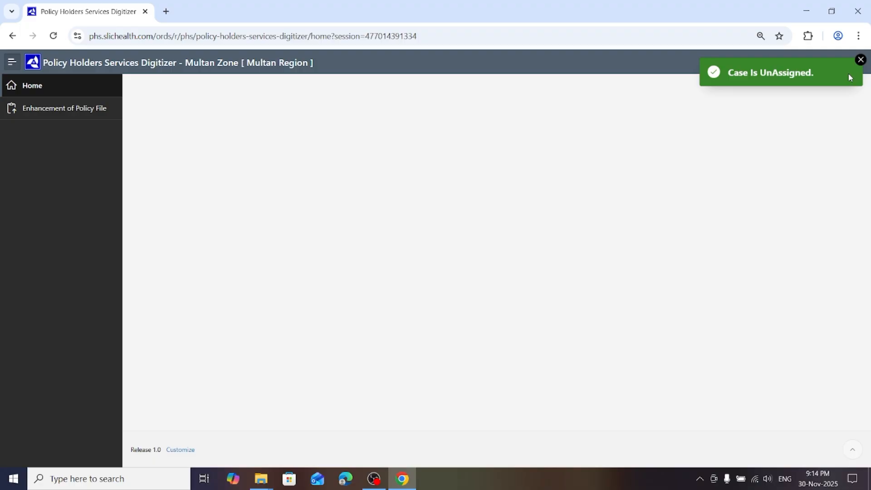
{"action": "left_click", "coordinate": [861, 59]}
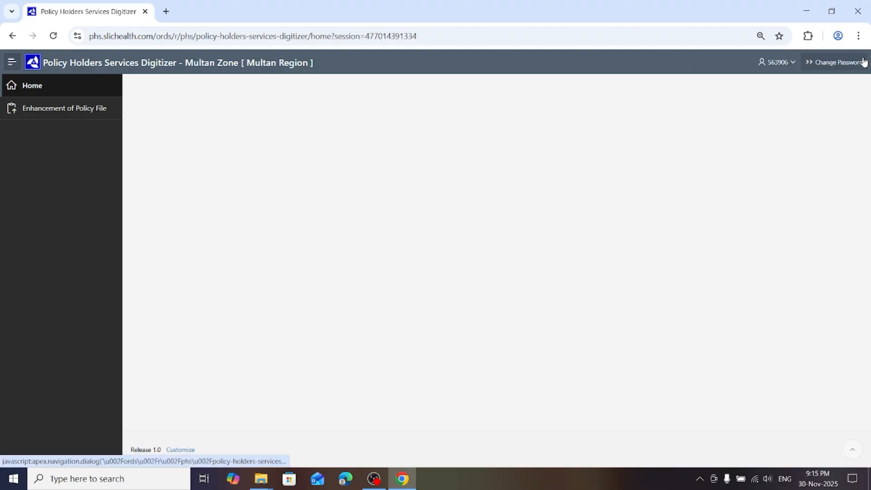
Reopen Enhancement of Policy File and take up the completed policy again with the Process File option
{"action": "left_click", "coordinate": [57, 111]}
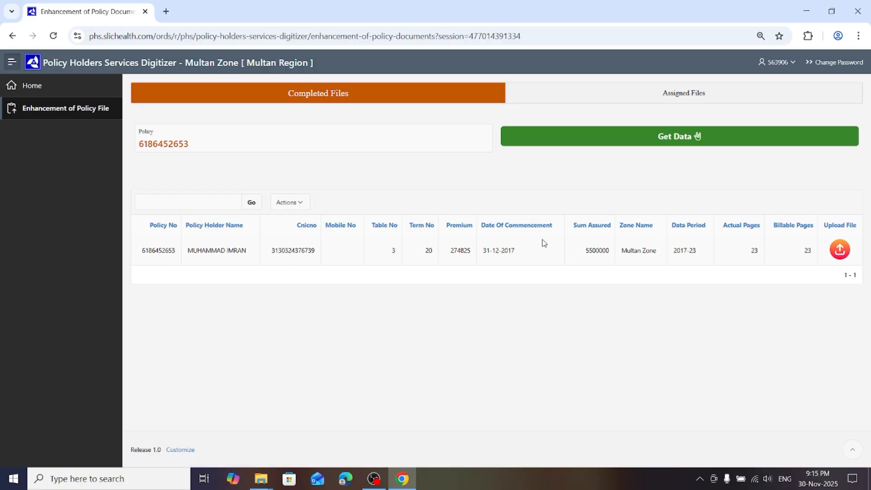
{"action": "left_click", "coordinate": [841, 250]}
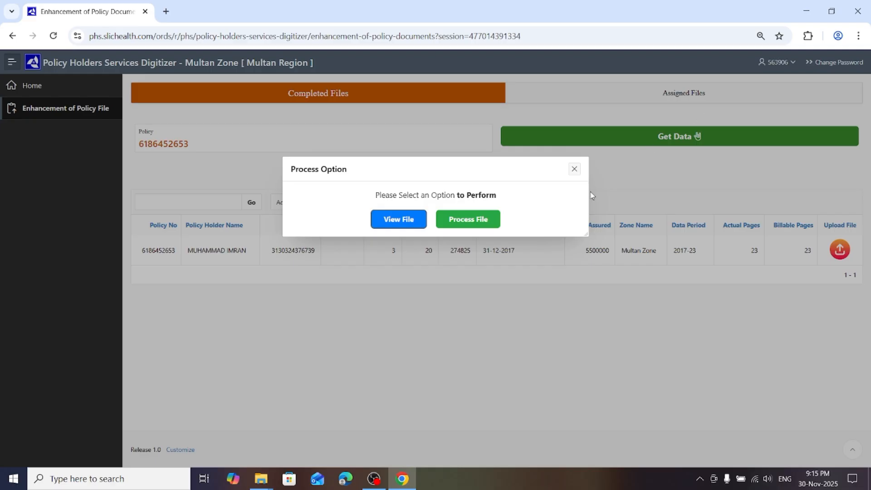
{"action": "left_click", "coordinate": [477, 220]}
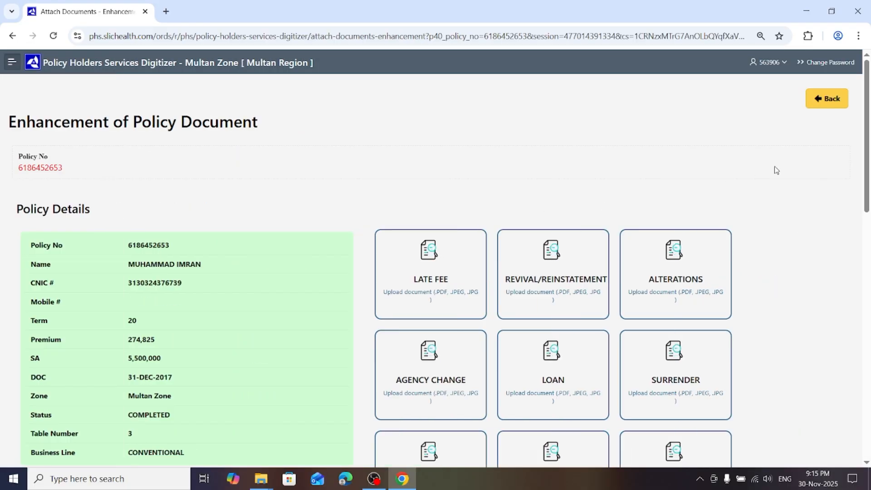
Go back to the file lists and open the policy's document upload page from Assigned Files
{"action": "left_click", "coordinate": [820, 100]}
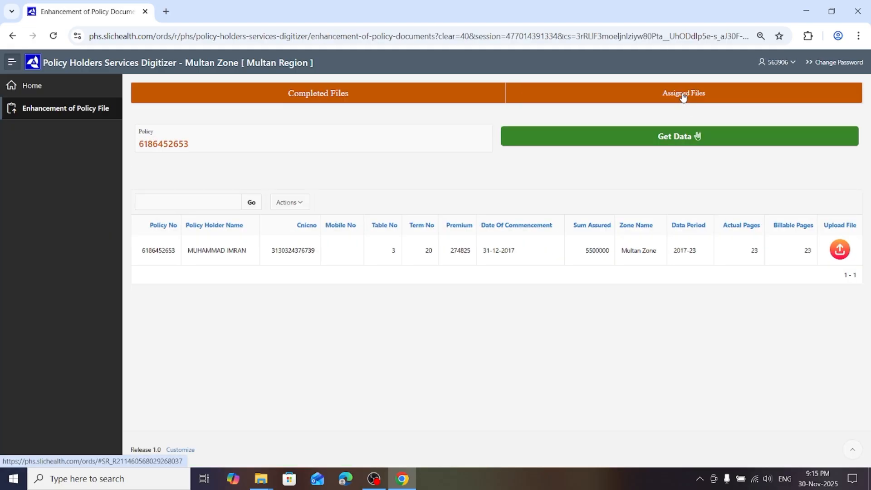
{"action": "left_click", "coordinate": [683, 95]}
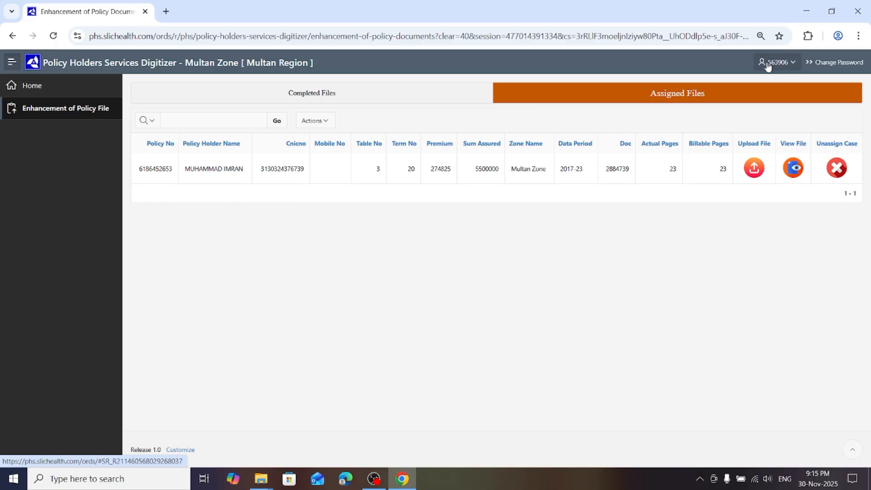
{"action": "left_click", "coordinate": [755, 169]}
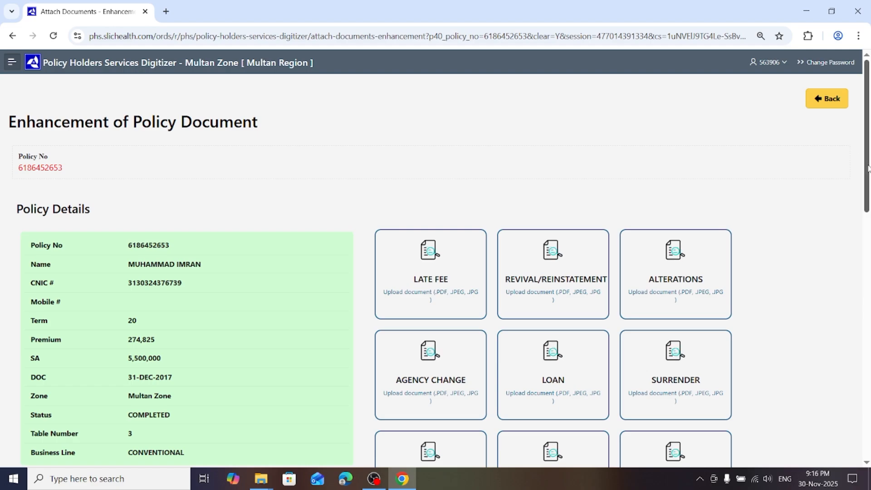
Attach the PDF named after the policy number from Scanned Documents to the Loan category
{"action": "left_click_drag", "start_coordinate": [866, 161], "coordinate": [862, 194]}
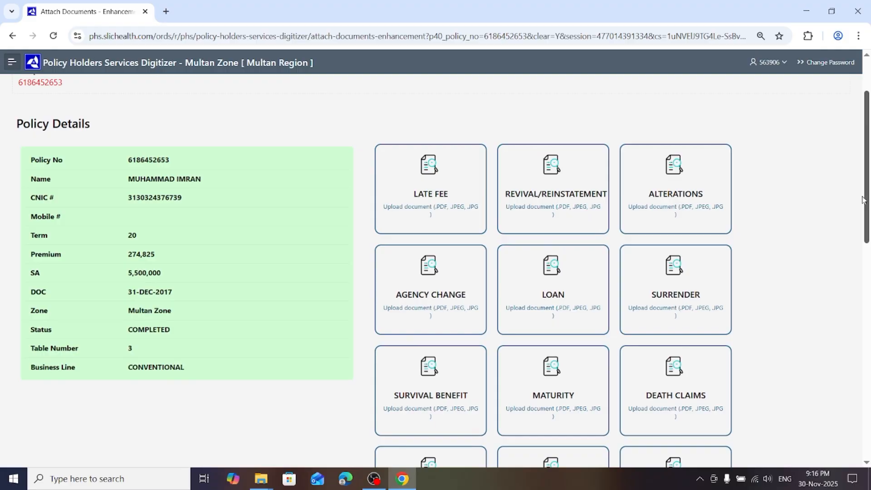
{"action": "left_click", "coordinate": [542, 285]}
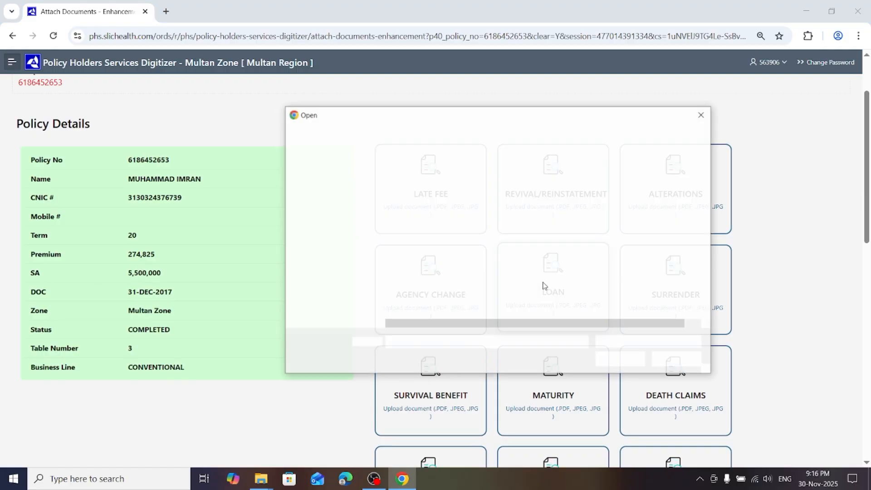
{"action": "left_click", "coordinate": [419, 199]}
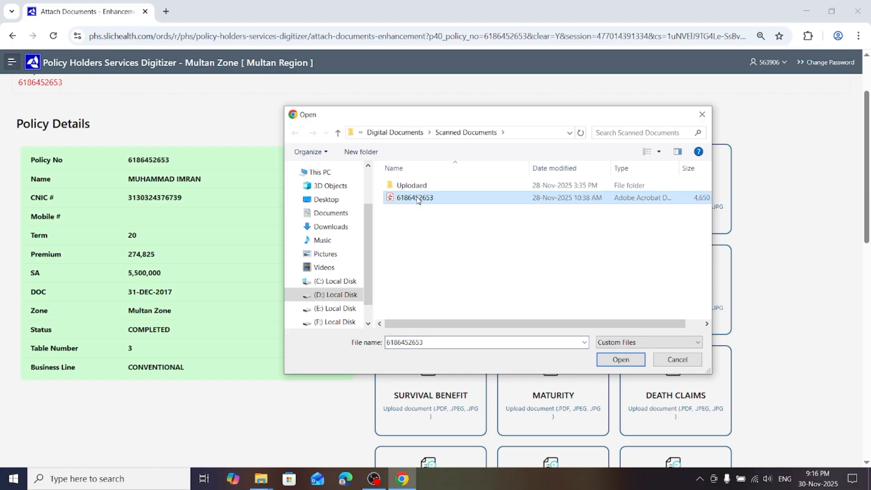
{"action": "left_click", "coordinate": [620, 359]}
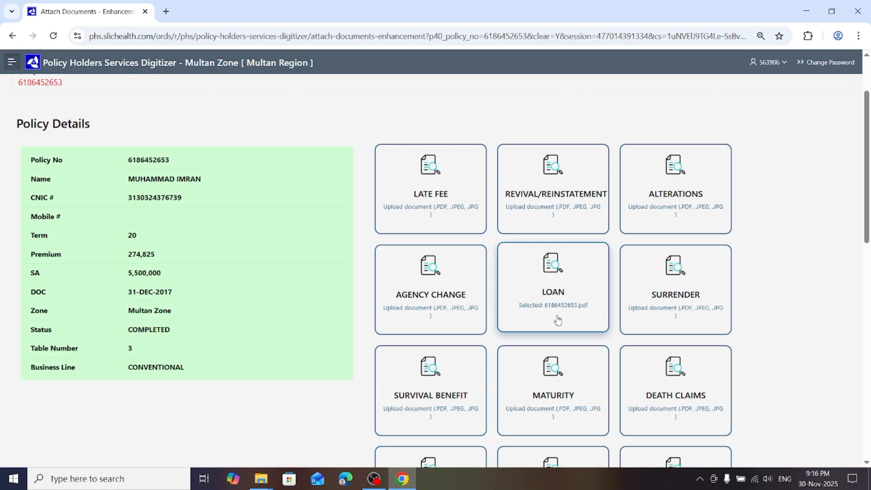
Generate a preview of the policy file with the Loan document and look through its pages
{"action": "left_click_drag", "start_coordinate": [868, 213], "coordinate": [868, 271]}
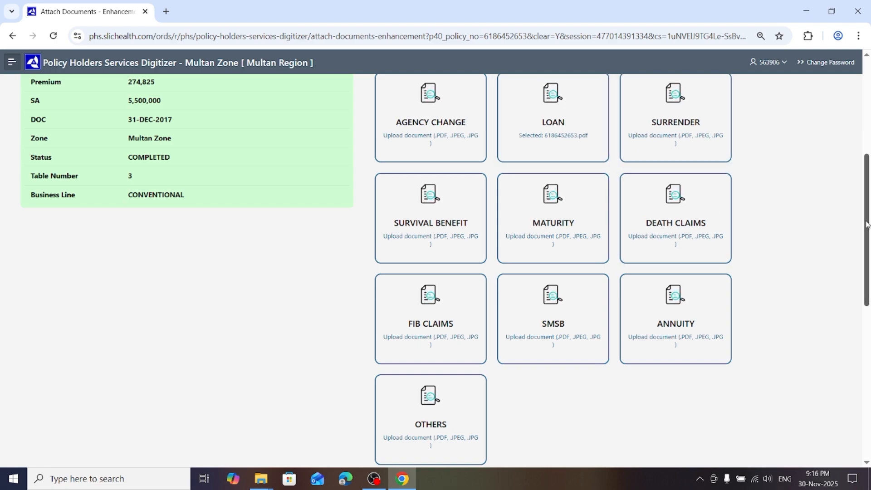
{"action": "left_click_drag", "start_coordinate": [867, 224], "coordinate": [869, 309]}
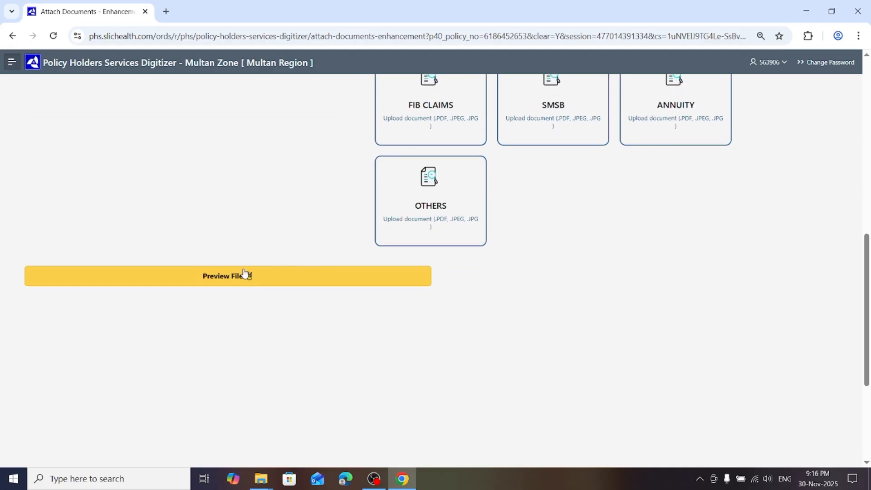
{"action": "left_click", "coordinate": [244, 278]}
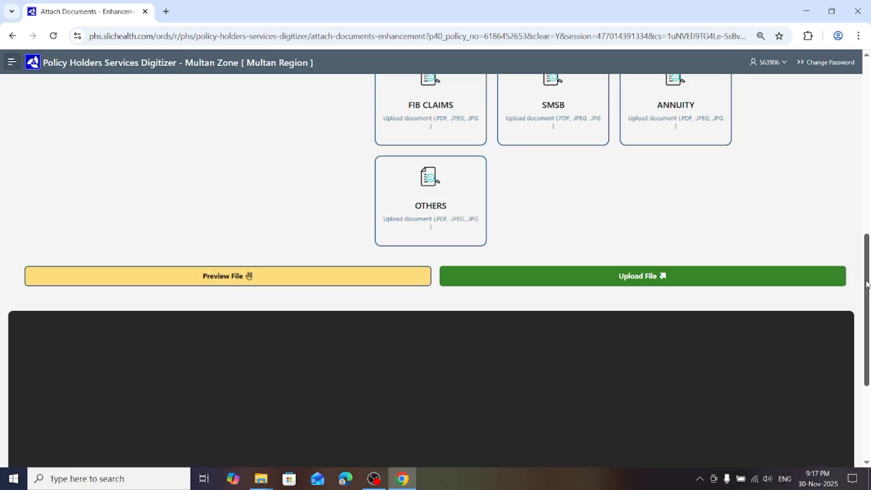
{"action": "left_click_drag", "start_coordinate": [867, 284], "coordinate": [869, 379]}
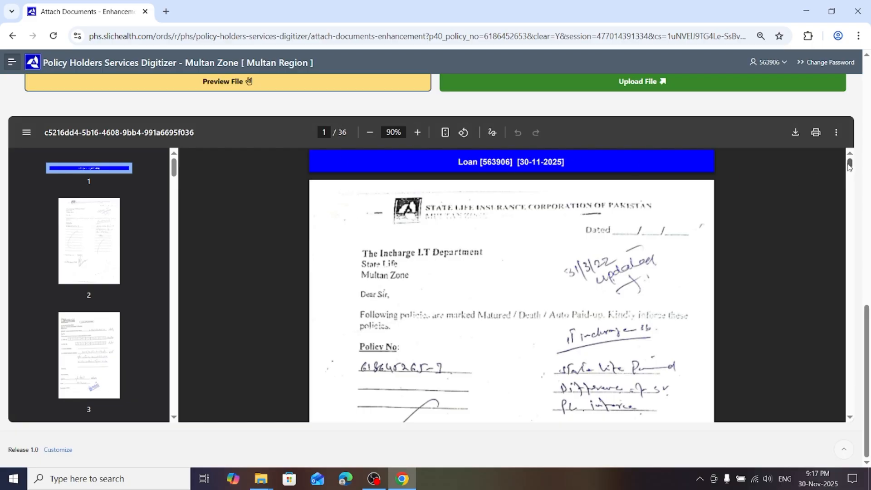
{"action": "left_click_drag", "start_coordinate": [850, 166], "coordinate": [853, 210]}
{"action": "left_click_drag", "start_coordinate": [850, 203], "coordinate": [851, 251]}
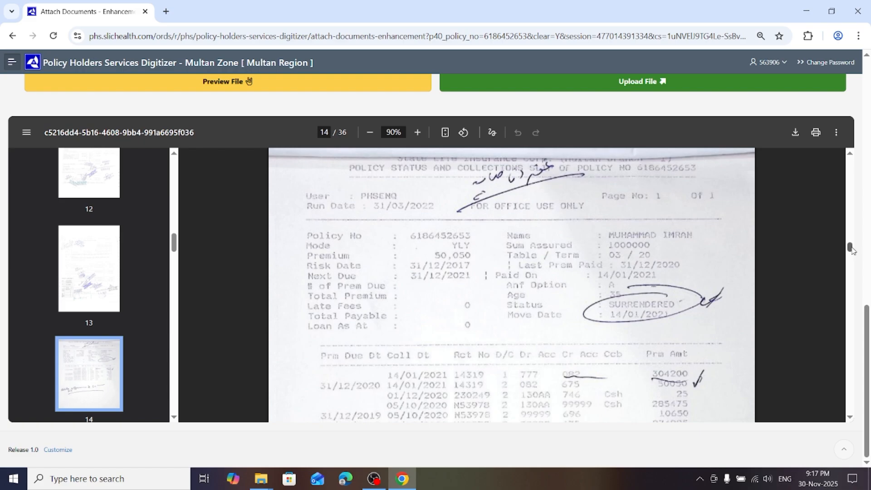
{"action": "left_click_drag", "start_coordinate": [850, 248], "coordinate": [835, 147]}
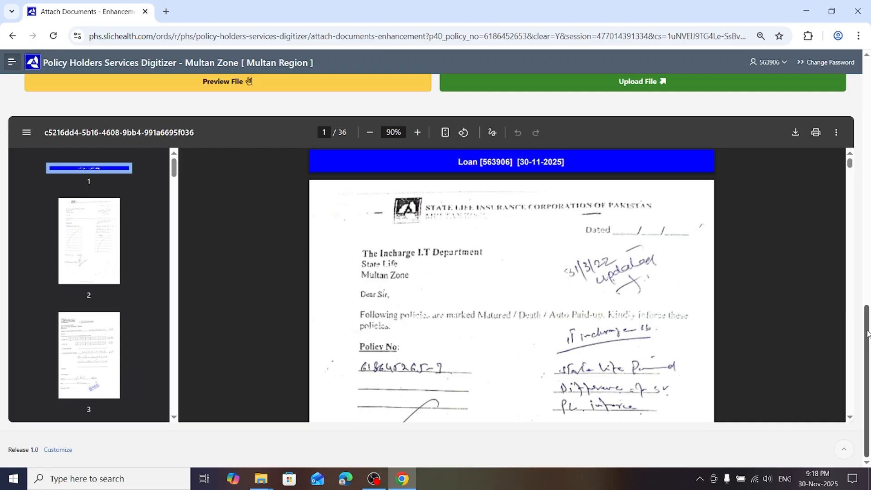
Upload and merge the Loan document into the policy file, confirming the upload and dismissing the notification
{"action": "left_click_drag", "start_coordinate": [867, 334], "coordinate": [866, 317]}
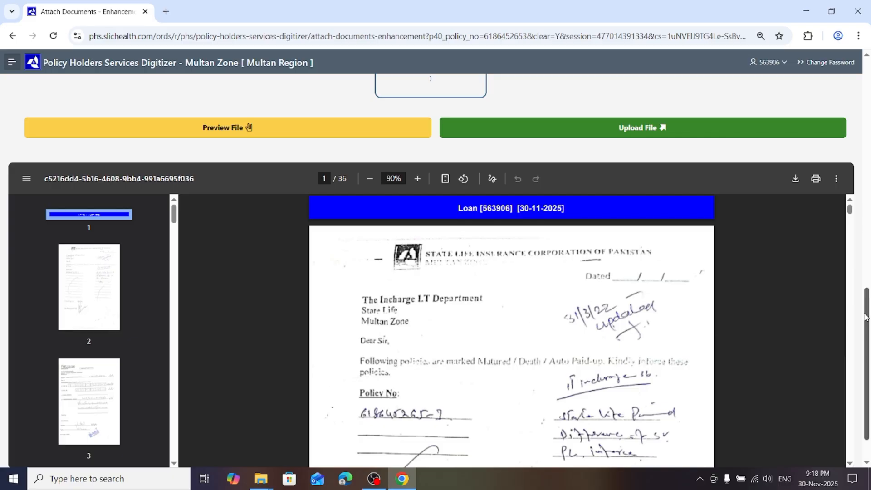
{"action": "left_click_drag", "start_coordinate": [866, 318], "coordinate": [868, 274]}
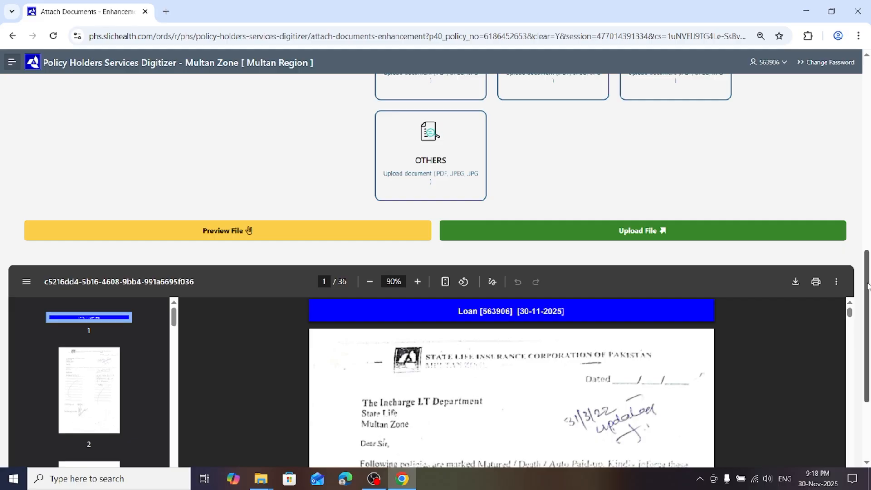
{"action": "left_click_drag", "start_coordinate": [868, 286], "coordinate": [868, 324]}
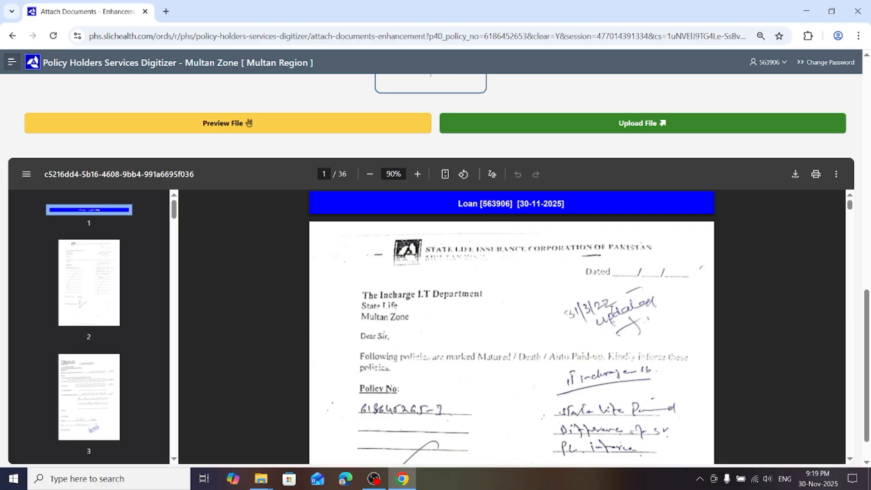
{"action": "left_click", "coordinate": [612, 124]}
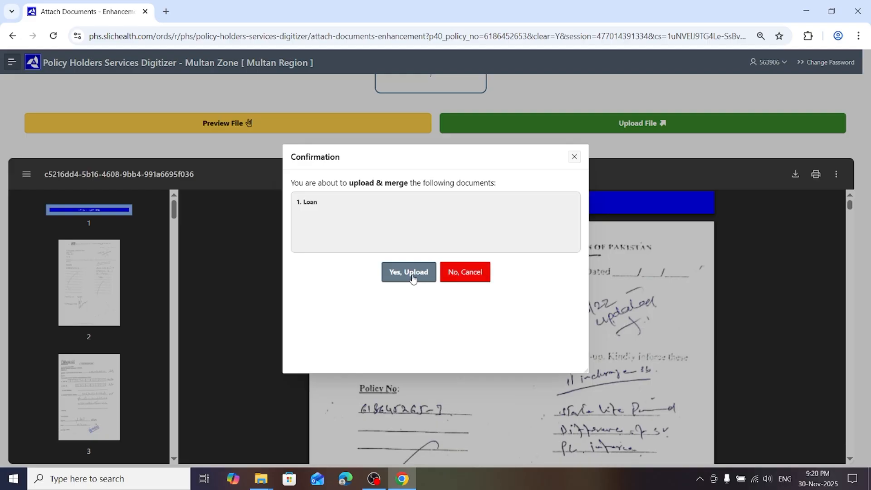
{"action": "left_click_drag", "start_coordinate": [457, 156], "coordinate": [476, 251]}
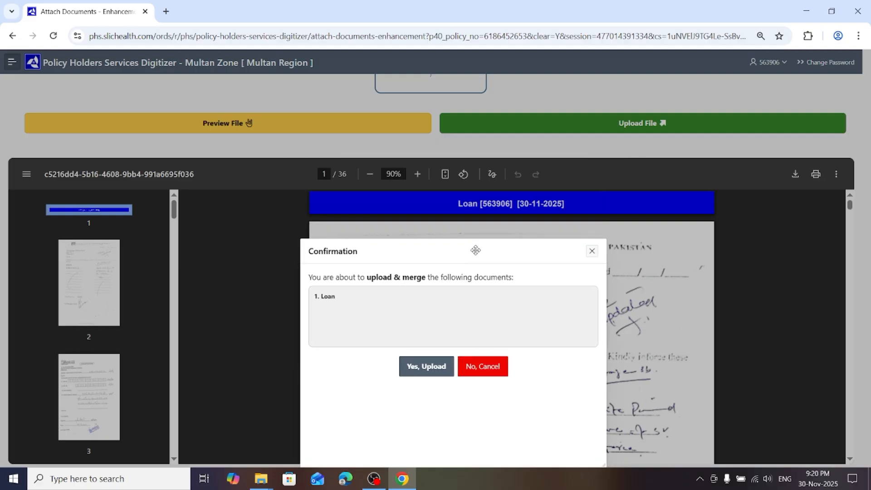
{"action": "left_click_drag", "start_coordinate": [476, 250], "coordinate": [462, 156]}
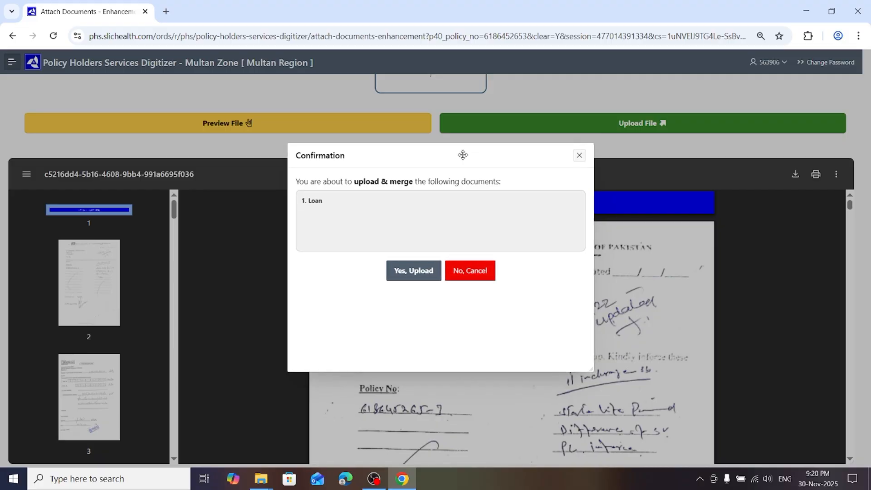
{"action": "left_click", "coordinate": [421, 272]}
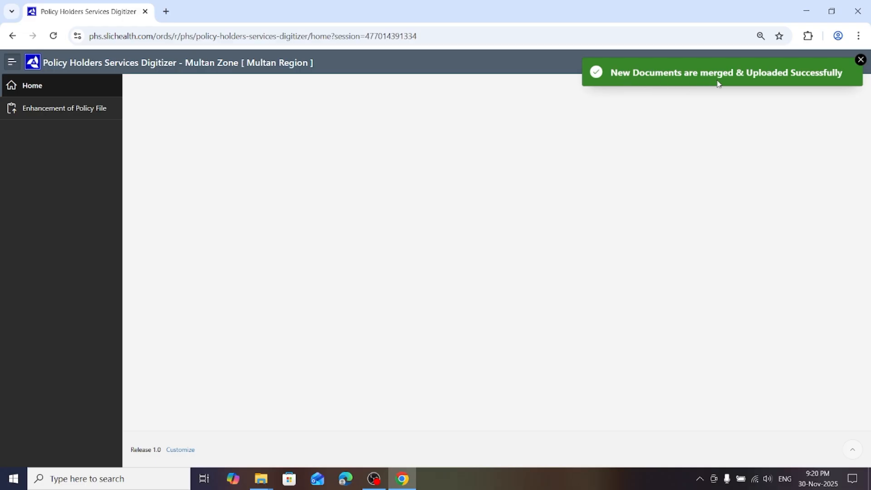
{"action": "left_click", "coordinate": [862, 62]}
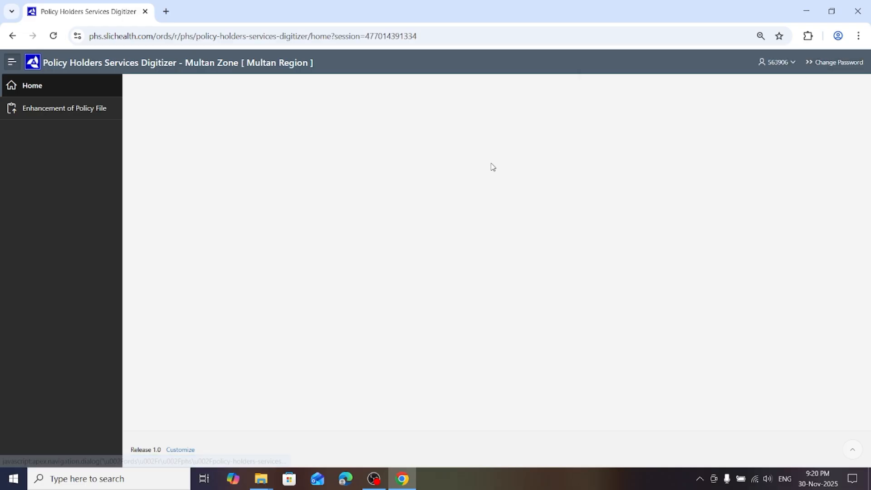
Check the policy's actual page count under Completed Files and whether the policy is still listed under Assigned Files
{"action": "left_click", "coordinate": [39, 110]}
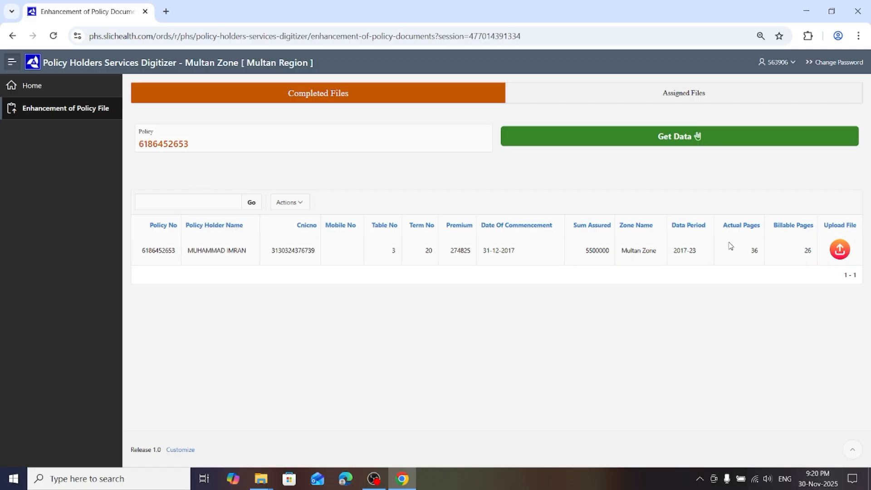
{"action": "left_click_drag", "start_coordinate": [749, 257], "coordinate": [764, 256]}
{"action": "left_click", "coordinate": [618, 95]}
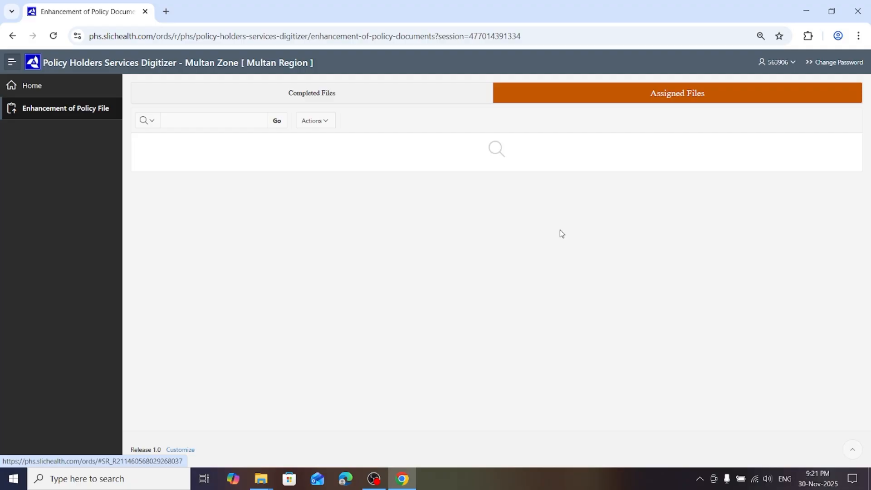
{"action": "left_click", "coordinate": [266, 94]}
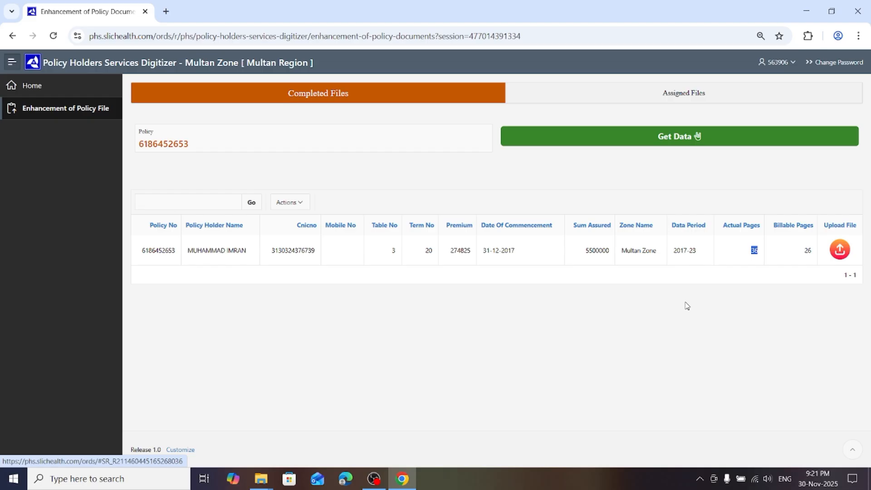
View the merged policy file with the View File option and return to the file lists
{"action": "left_click", "coordinate": [841, 251]}
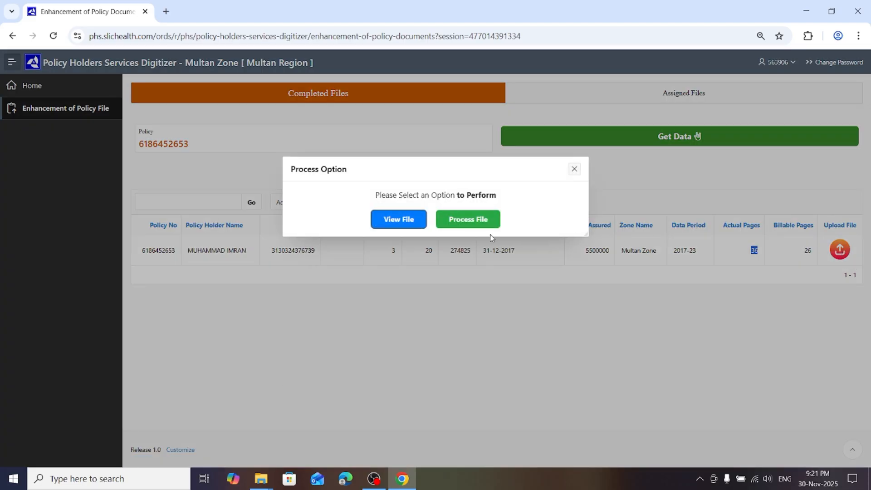
{"action": "left_click", "coordinate": [402, 220]}
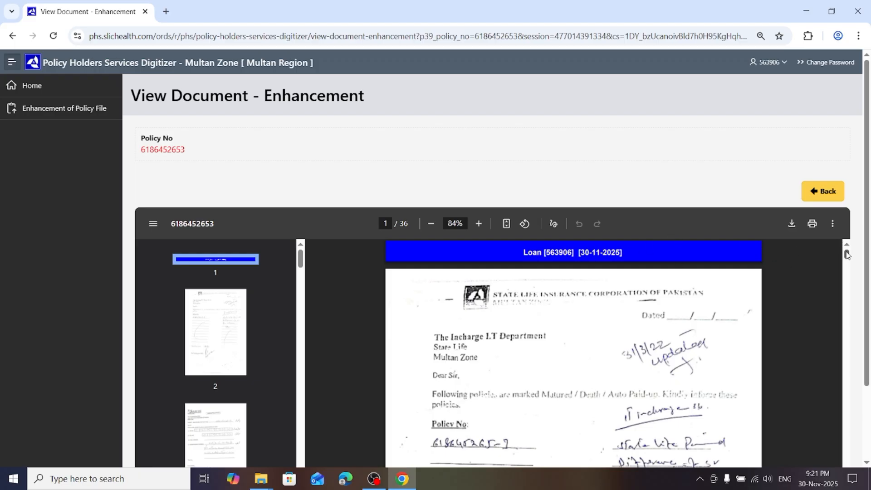
{"action": "left_click_drag", "start_coordinate": [847, 255], "coordinate": [859, 226]}
{"action": "left_click", "coordinate": [817, 195]}
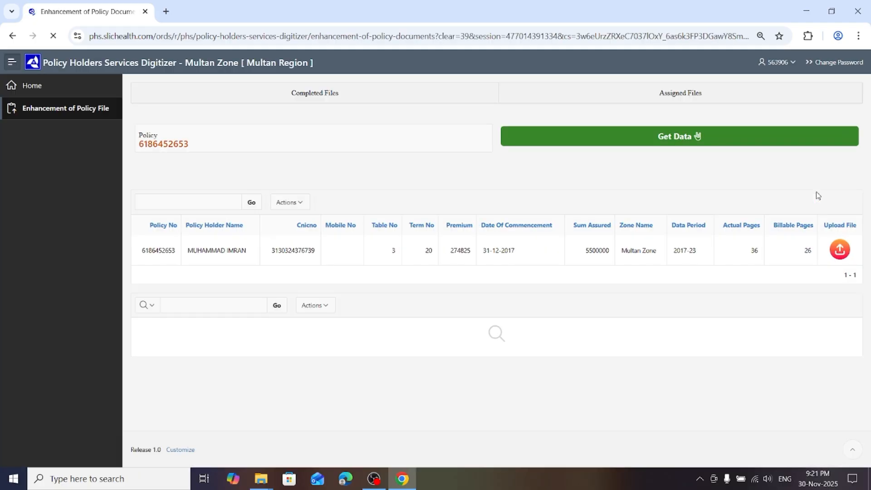